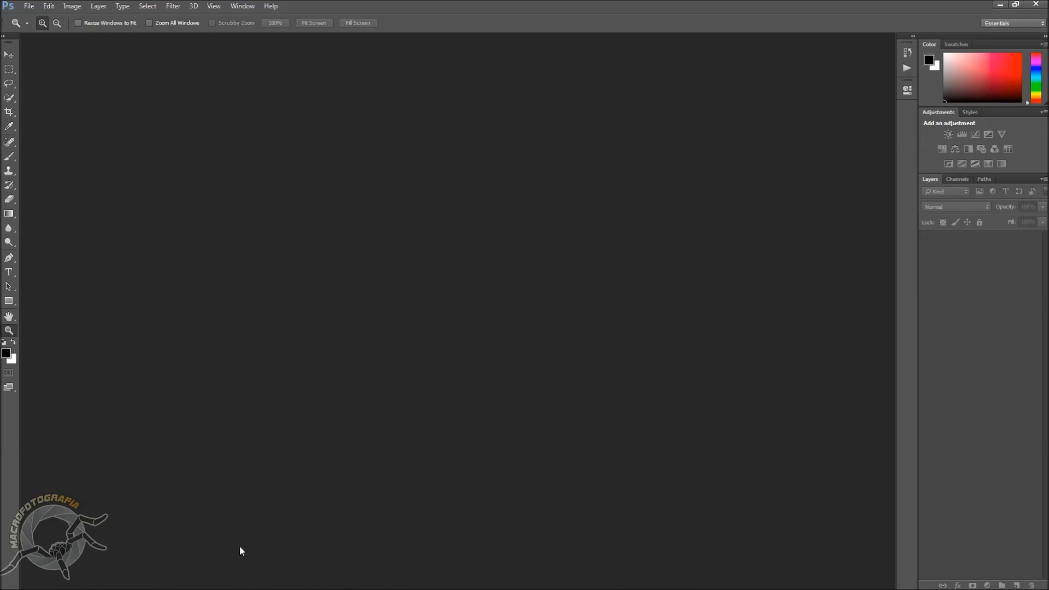
- Open both photos from the folder 03, _MG_2954_Estourada_Tacio.JPG and _MG_8917_escura.JPG, in Photoshop
click(149, 579)
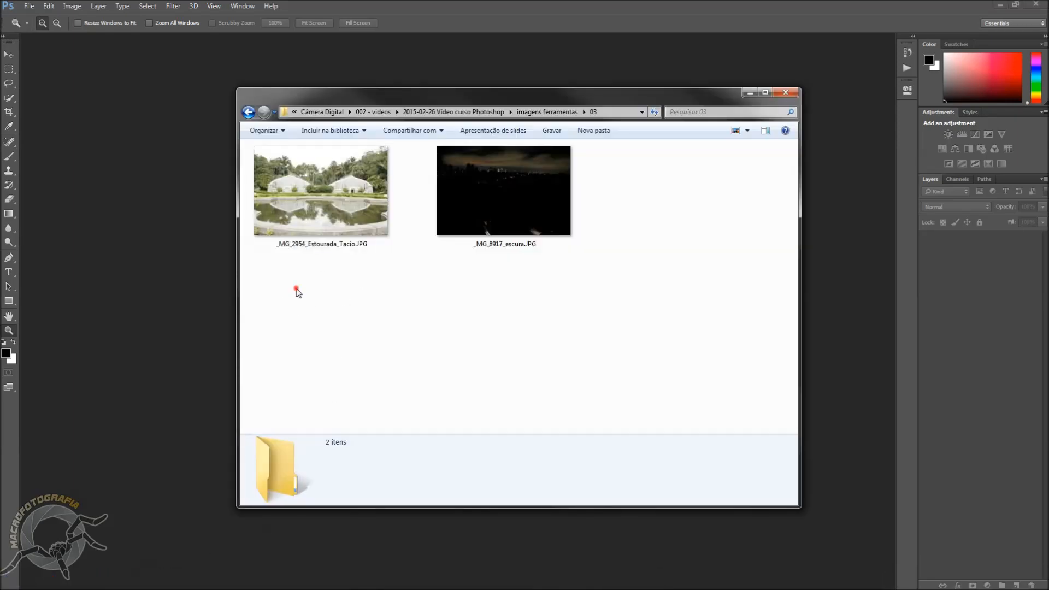
drag(296, 288, 673, 182)
drag(369, 191, 166, 184)
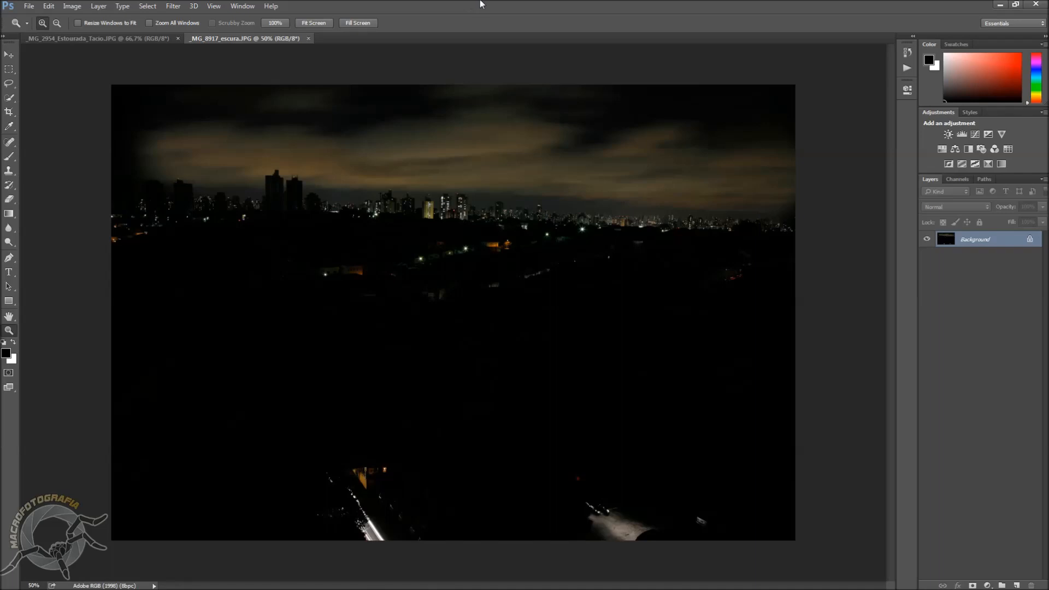
- View the bright greenhouse photo and the dark night cityscape in turn to compare their exposure
click(99, 39)
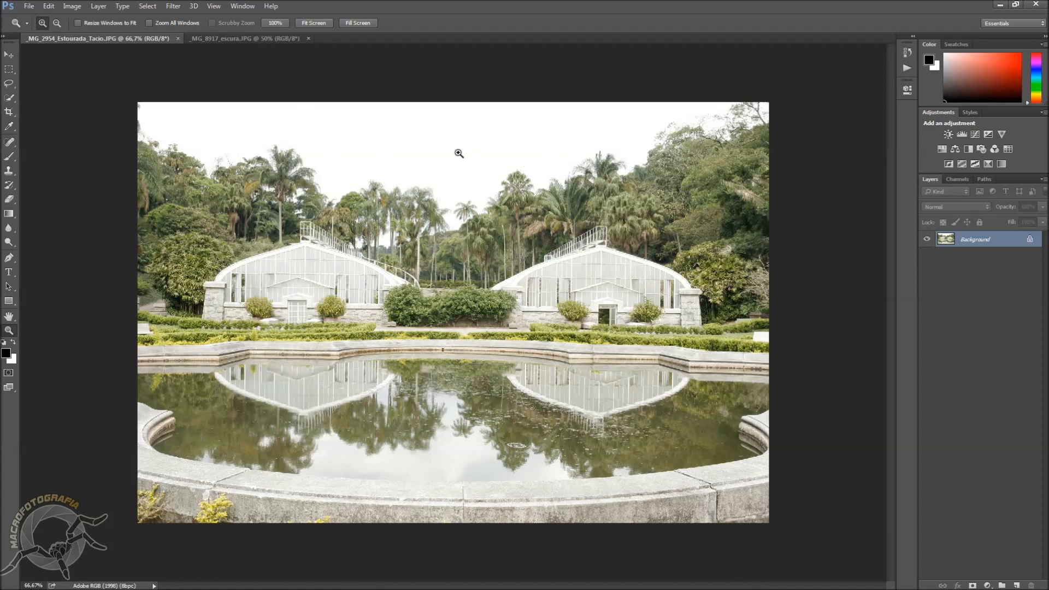
click(254, 41)
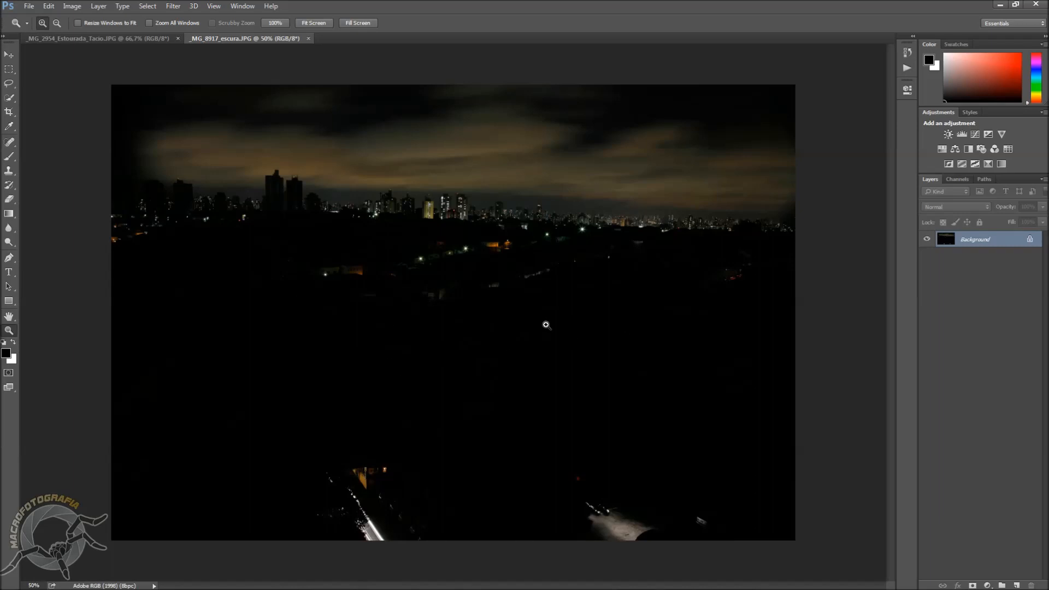
click(141, 39)
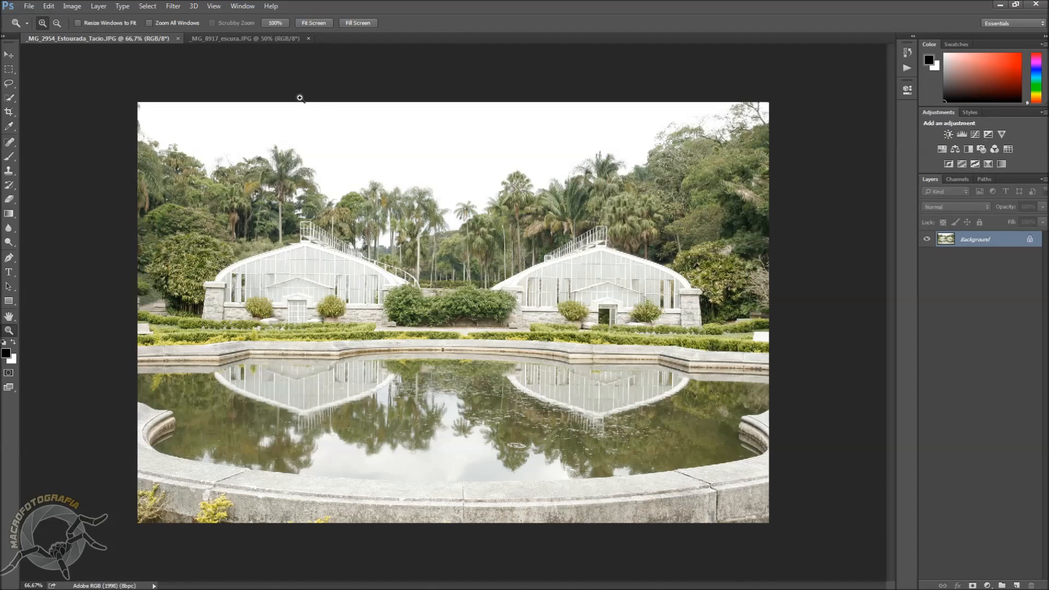
- Switch to the Photography workspace and compare the histograms of the dark cityscape and the bright greenhouse photo
click(244, 7)
mouse_move(255, 32)
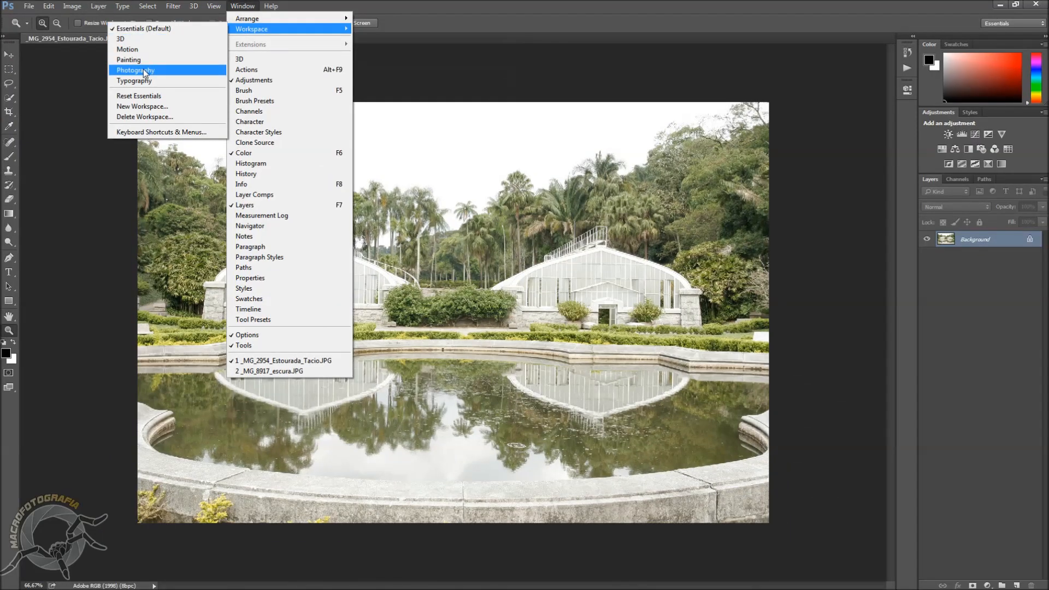
click(145, 71)
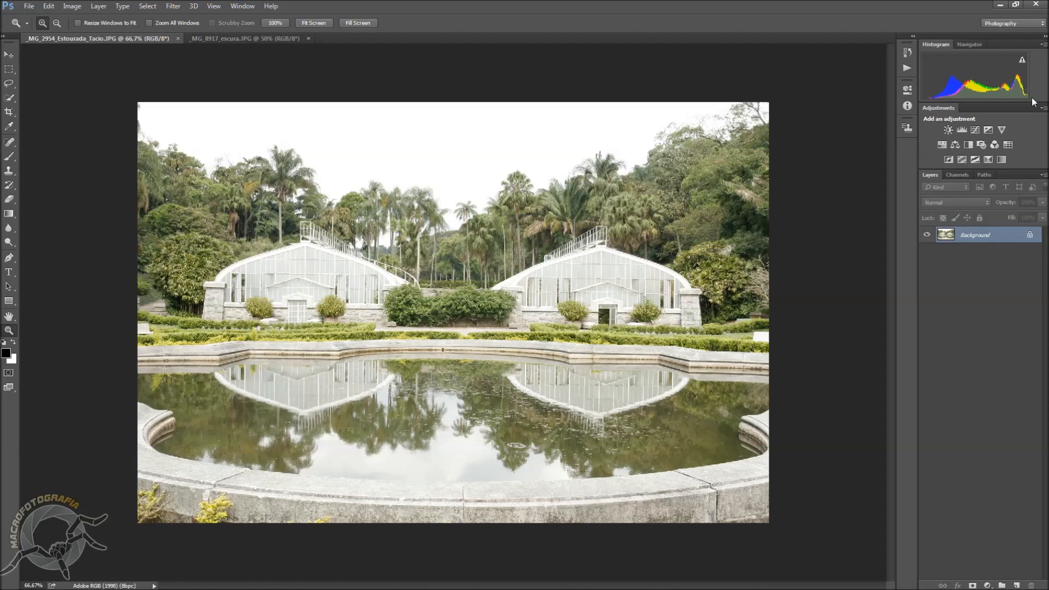
click(222, 39)
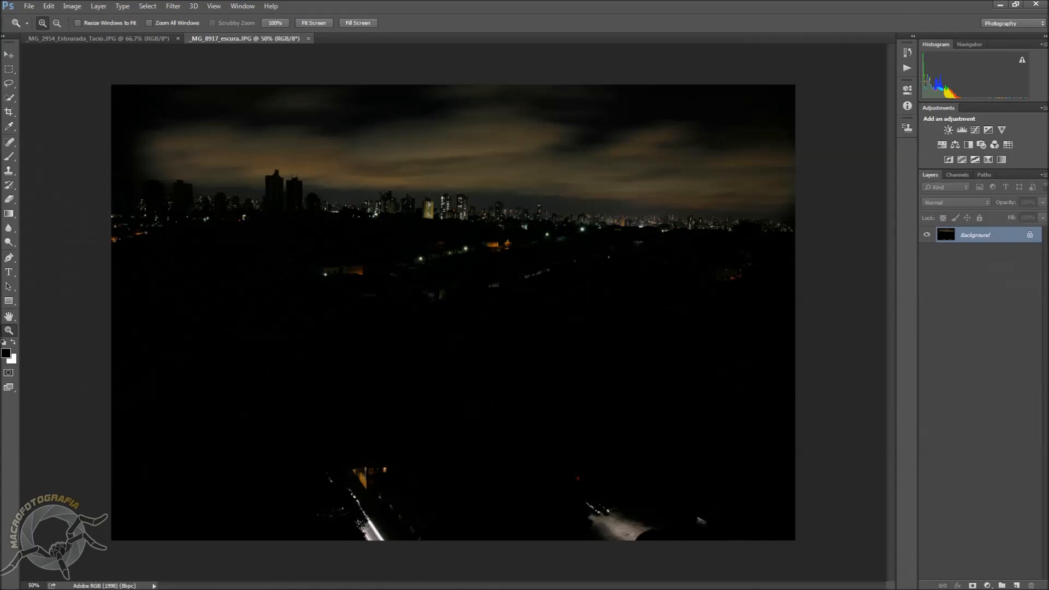
click(136, 38)
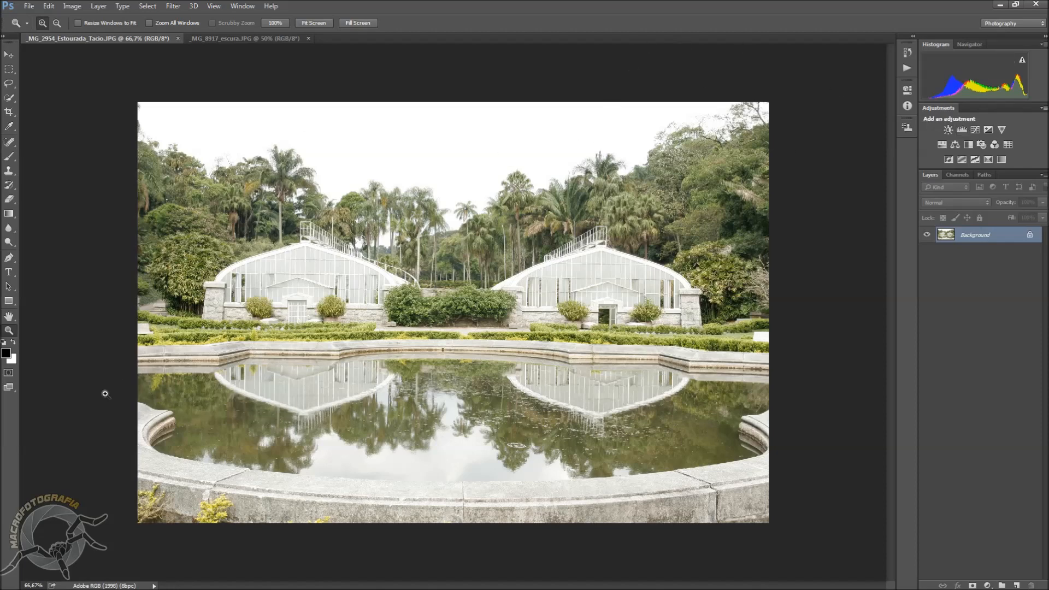
- Create a new white document of 900 × 600 pixels in RGB Color at 8 bit
key(ctrl+n)
key(Tab)
text(900)
key(Tab)
text(600)
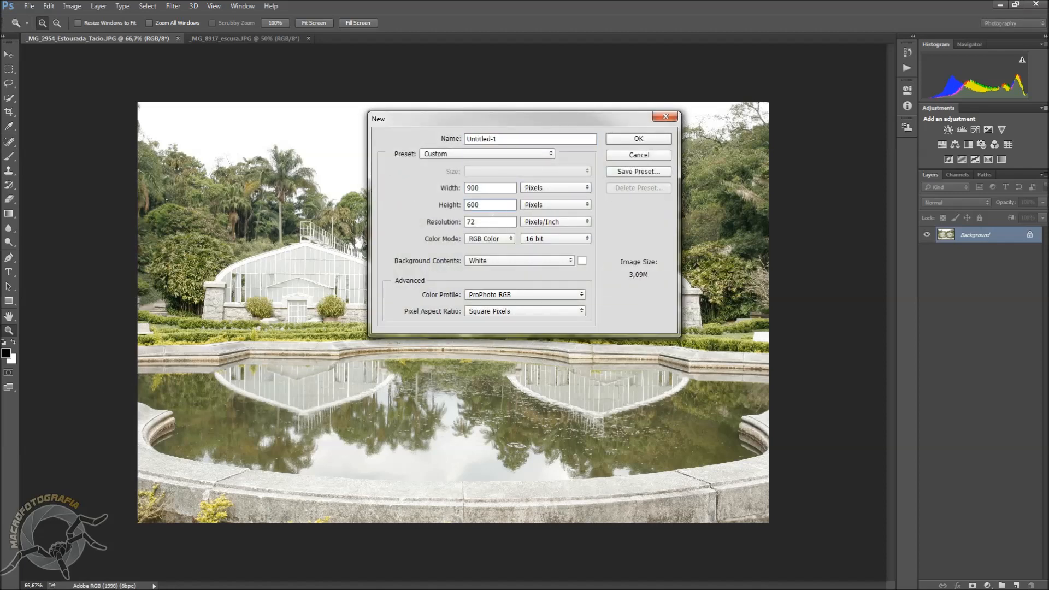
click(556, 239)
click(546, 250)
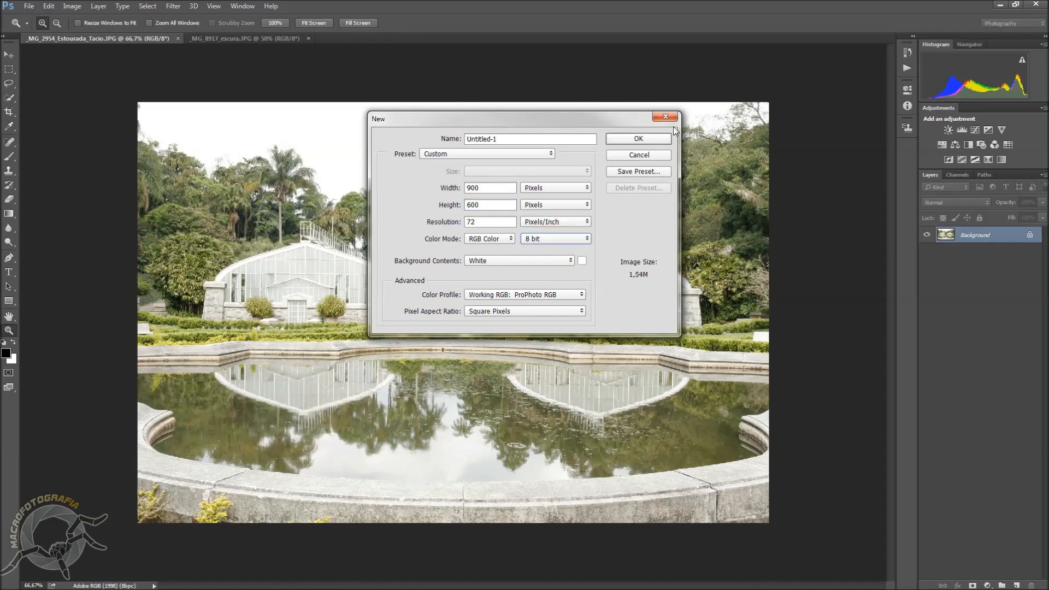
click(647, 139)
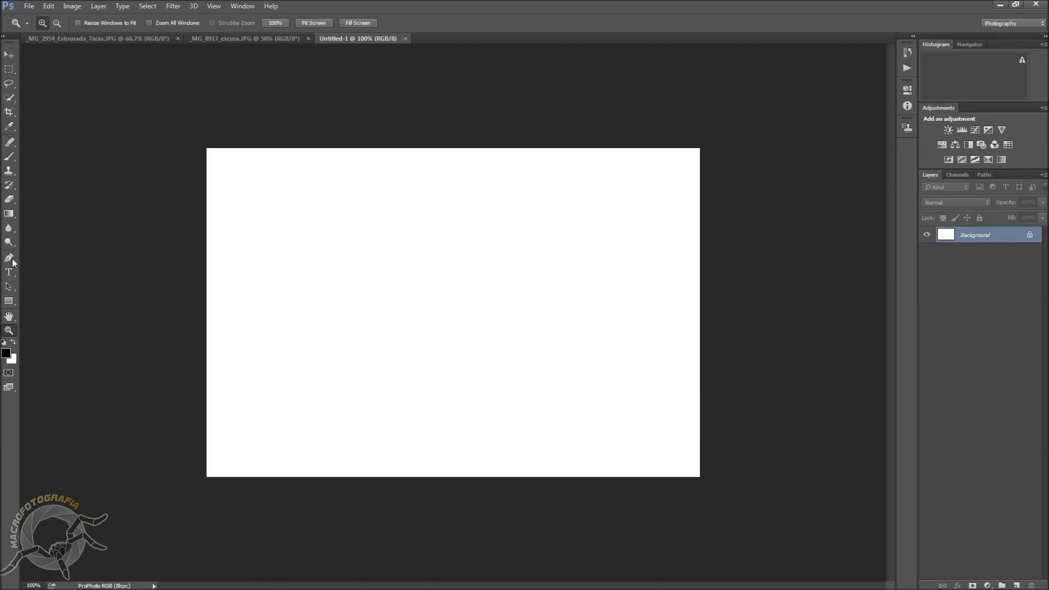
- Set the foreground color to a medium gray
click(10, 98)
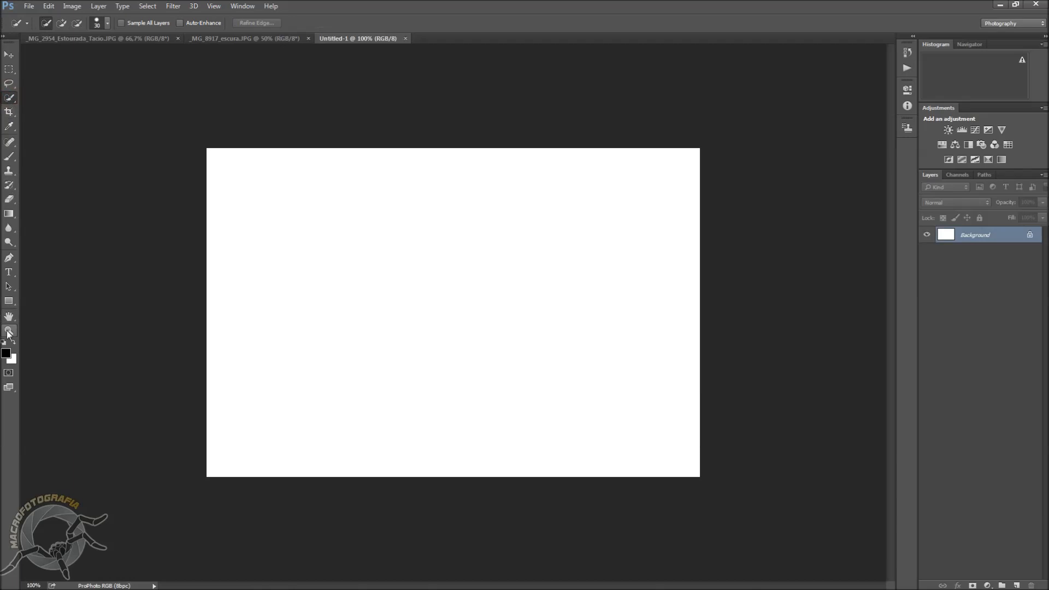
click(7, 353)
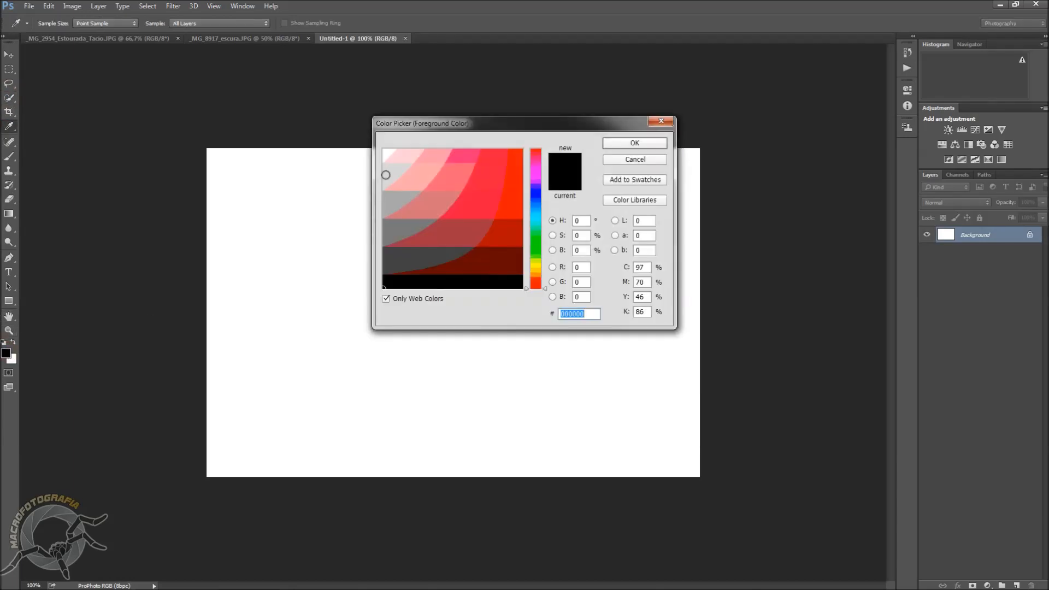
click(393, 237)
click(634, 143)
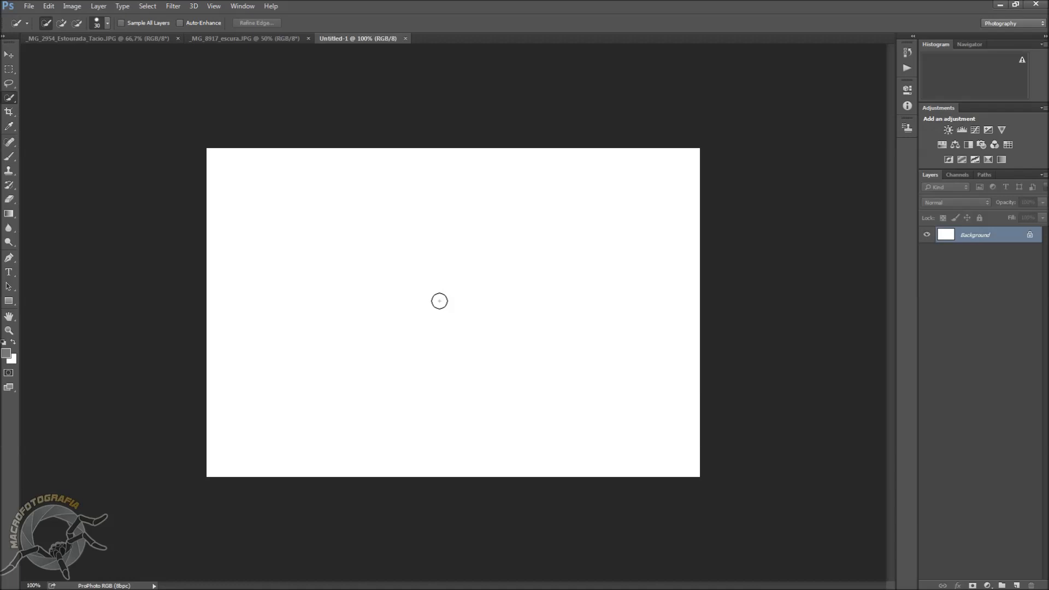
- Enlarge the Quick Selection brush to 200 px and select the whole white canvas with it
click(108, 24)
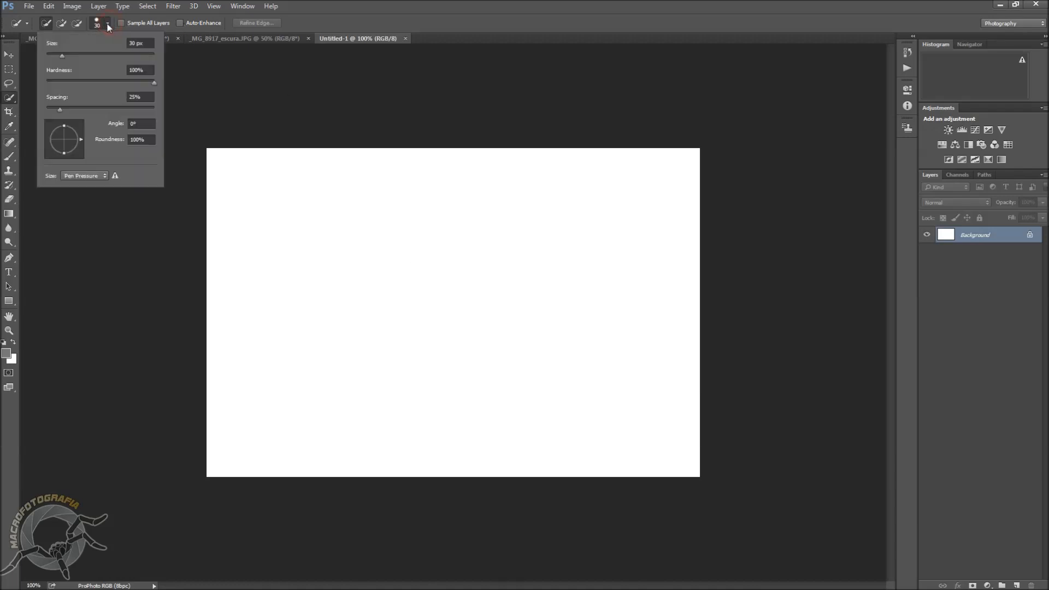
drag(64, 54, 82, 56)
click(79, 55)
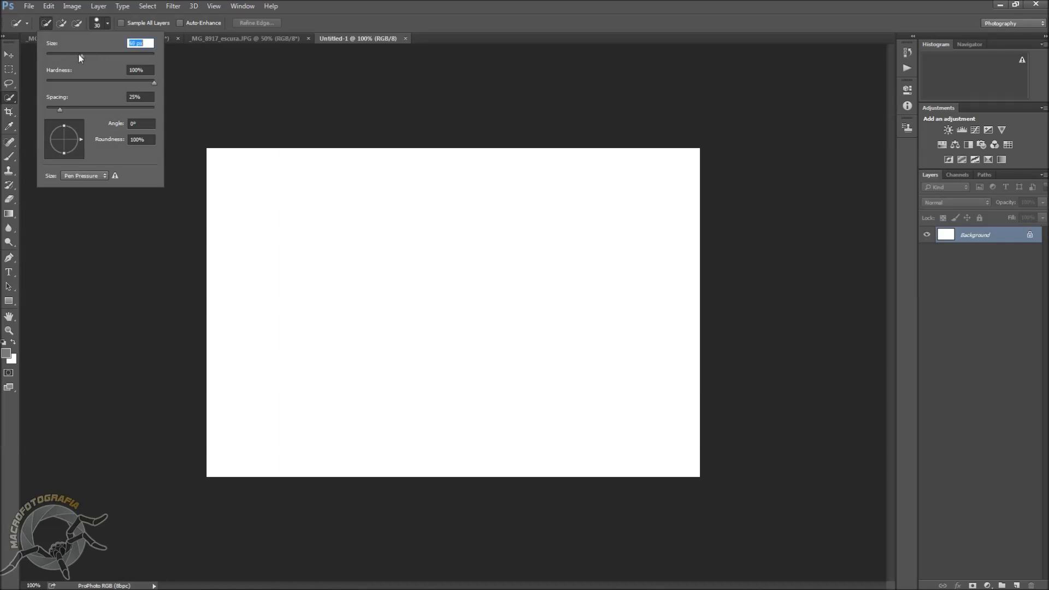
click(98, 25)
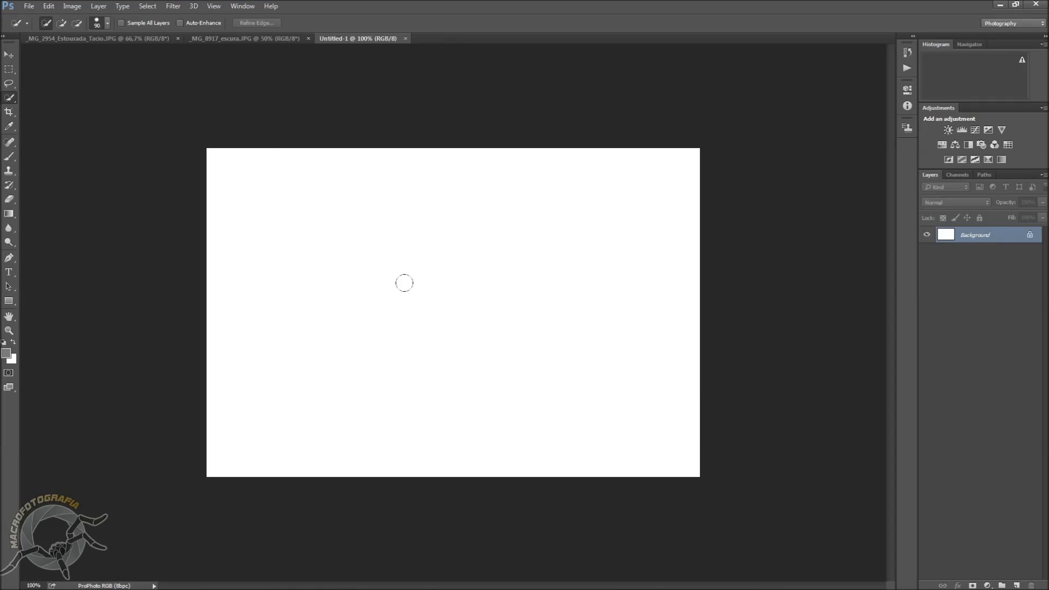
key(bracketright)
key(bracketright)
key(bracketright)
key(bracketright)
key(bracketright)
click(431, 288)
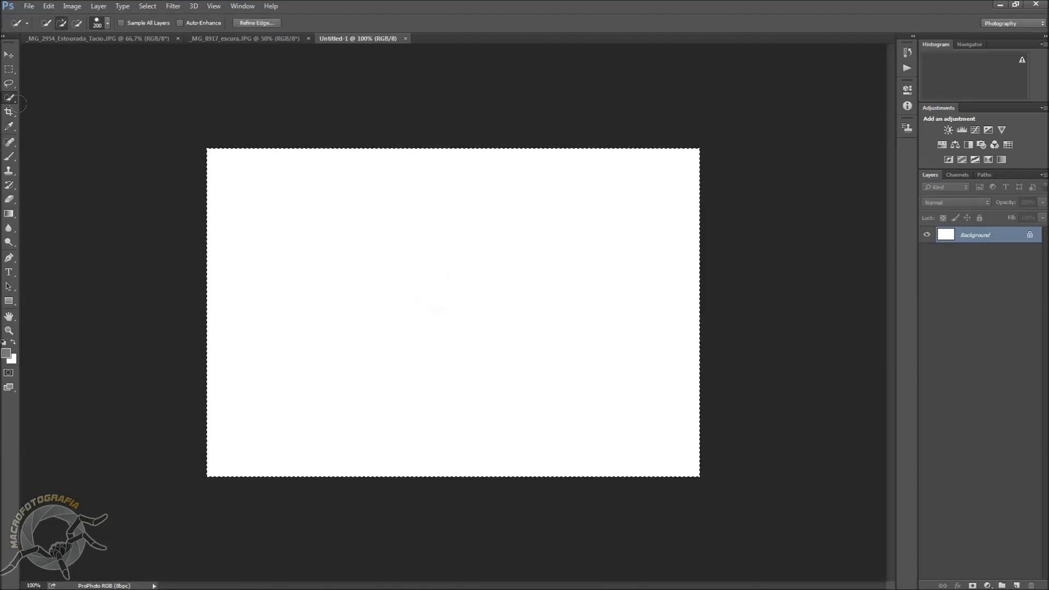
- Paint a large soft medium gray spot in the middle of the canvas with a 250 px Brush and refresh the histogram
click(9, 156)
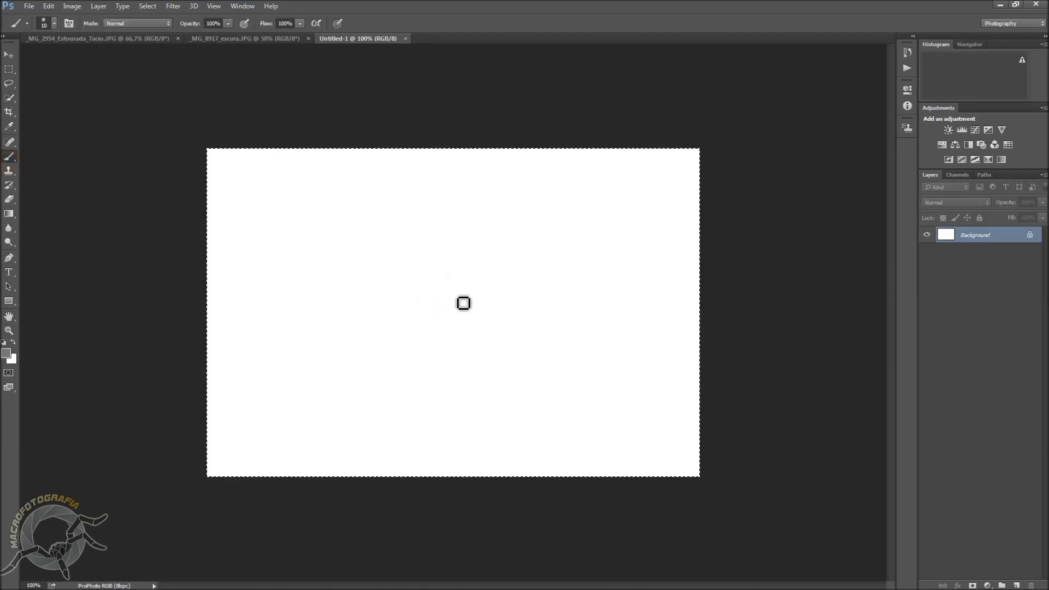
key(bracketright)
key(bracketright)
key(bracketright)
key(bracketright)
key(bracketright)
key(bracketright)
key(bracketright)
key(bracketright)
key(bracketright)
key(bracketright)
key(bracketright)
key(bracketright)
key(bracketright)
key(bracketright)
mouse_move(447, 286)
mouse_down()
mouse_move(449, 300)
mouse_move(433, 293)
mouse_move(437, 311)
mouse_move(475, 306)
mouse_move(390, 322)
mouse_move(382, 251)
mouse_move(481, 284)
mouse_up()
click(1023, 61)
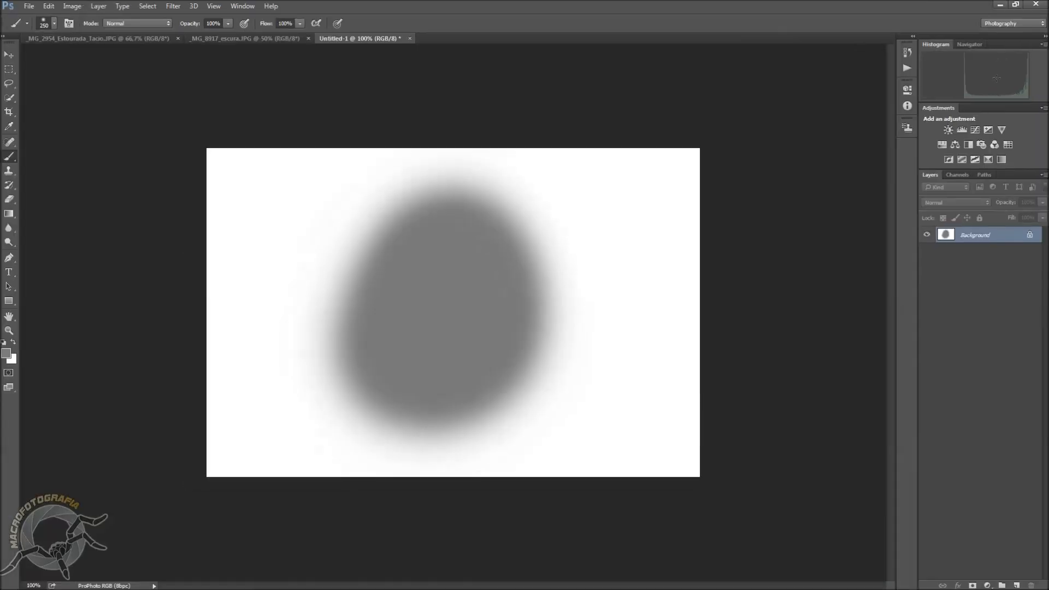
- Change the foreground color to dark gray #333333 and paint over the gray spot and the area to its left
click(6, 353)
click(394, 260)
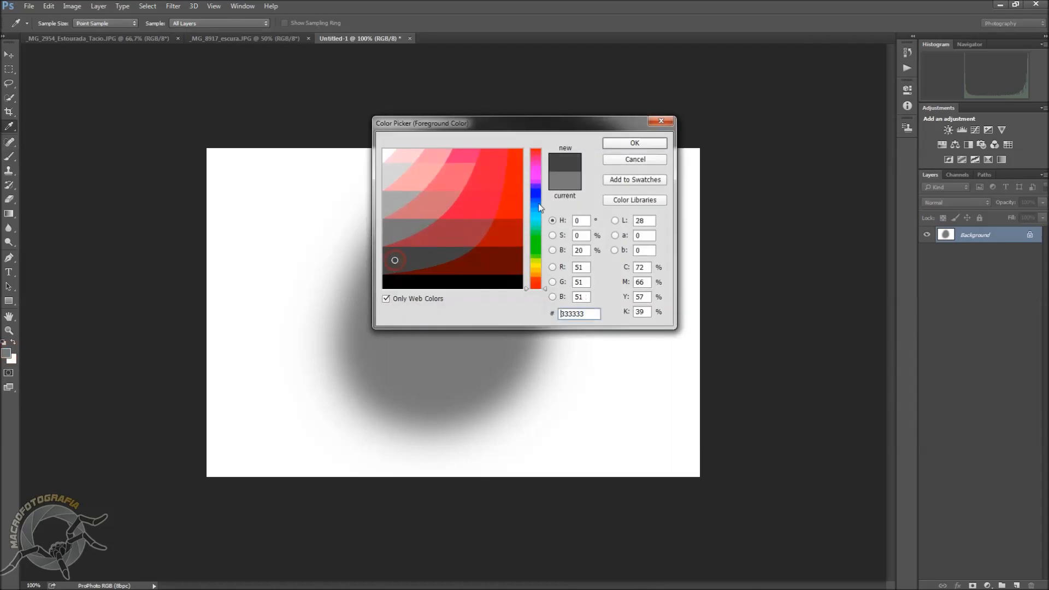
click(621, 143)
mouse_move(363, 227)
mouse_down()
mouse_move(350, 232)
mouse_move(339, 361)
mouse_move(355, 382)
mouse_up()
mouse_move(314, 202)
mouse_down()
mouse_move(322, 286)
mouse_move(412, 178)
mouse_move(459, 217)
mouse_move(482, 323)
mouse_move(446, 371)
mouse_up()
- Select the entire canvas and cover the remaining white areas with dark gray using a 500 px brush
key(ctrl+a)
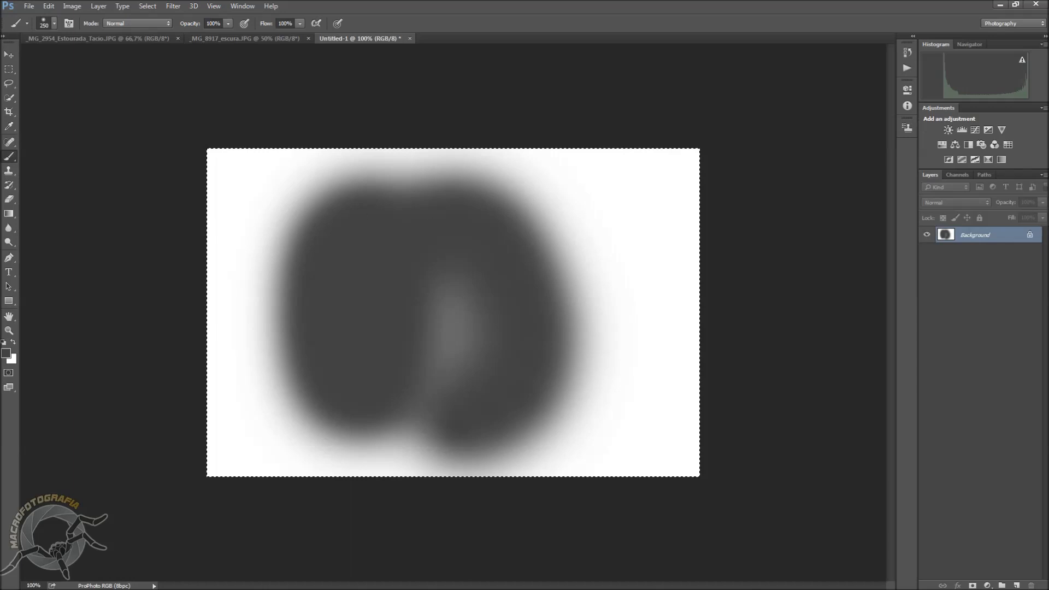
key(bracketright)
mouse_move(674, 164)
mouse_down()
mouse_move(678, 393)
mouse_move(508, 470)
mouse_move(290, 475)
mouse_move(262, 208)
mouse_move(437, 180)
mouse_move(612, 180)
mouse_up()
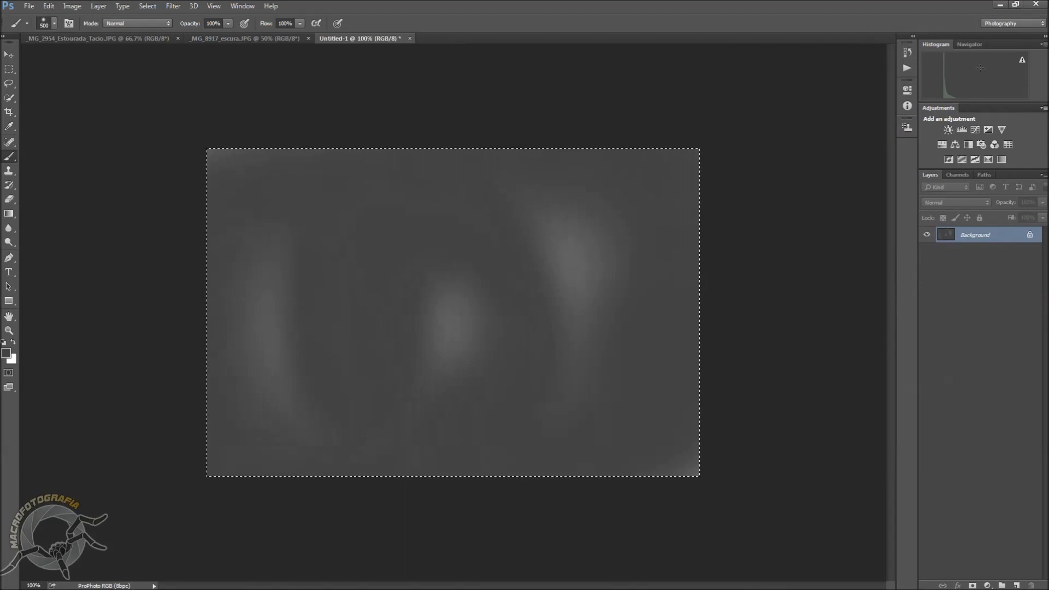
- Set the foreground color to light gray #cccccc and paint over the right half of the canvas
click(6, 353)
click(386, 175)
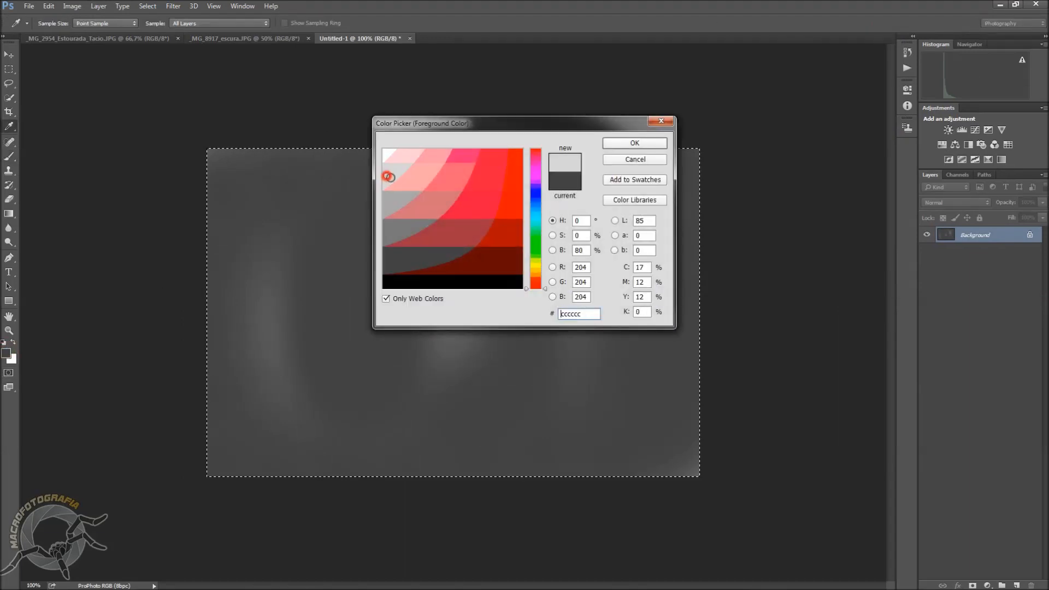
click(630, 145)
mouse_move(624, 129)
mouse_down()
mouse_move(606, 300)
mouse_move(535, 37)
mouse_up()
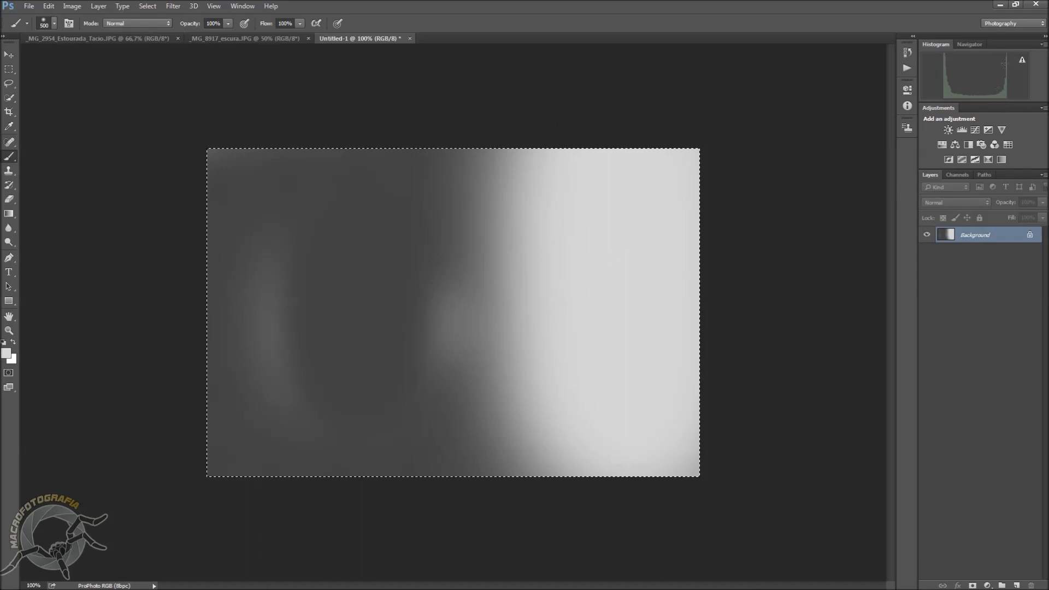
mouse_move(552, 181)
mouse_down()
mouse_move(444, 252)
mouse_move(474, 369)
mouse_up()
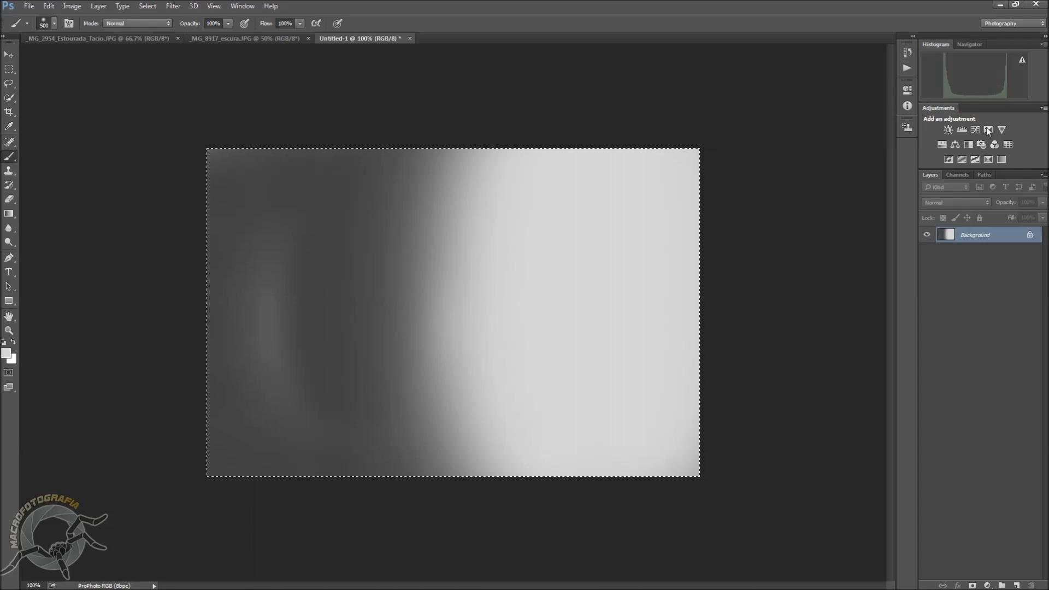
- Paint a black stripe down the canvas's left edge with a 200 px brush, and a white band along its top edge
click(7, 353)
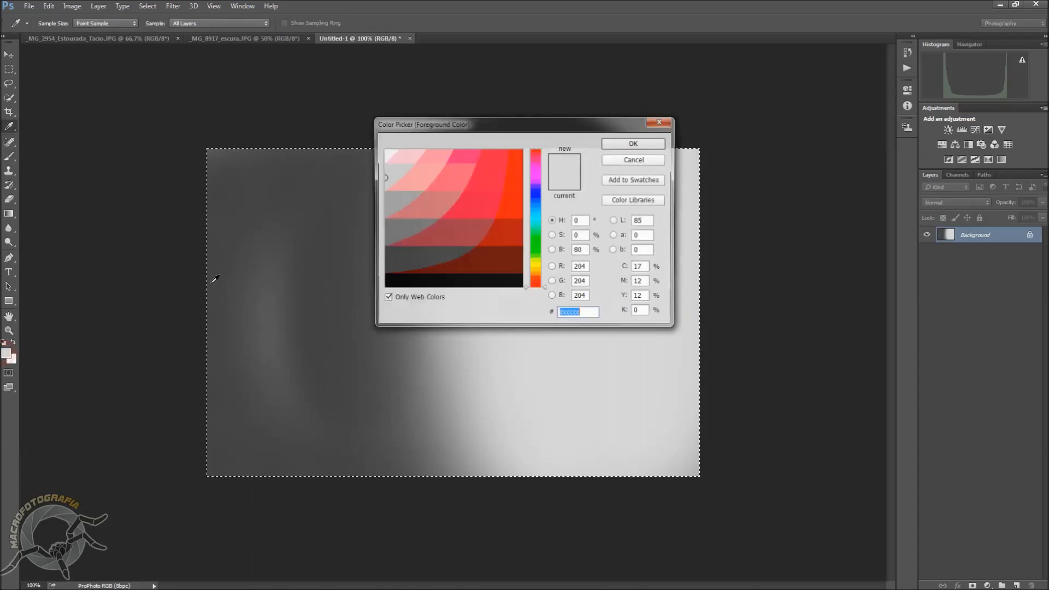
click(399, 282)
click(634, 143)
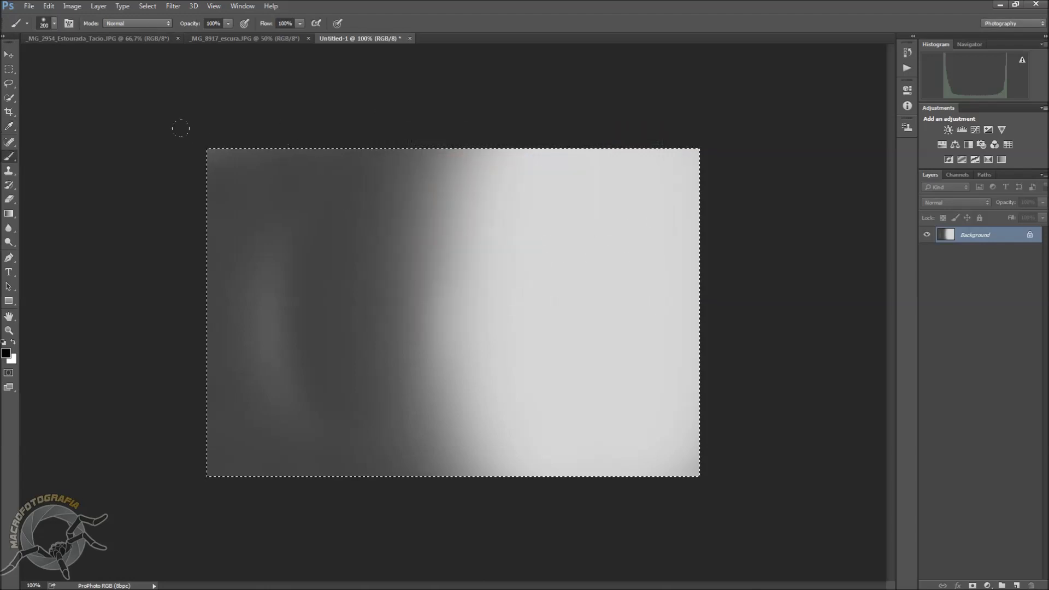
drag(212, 146, 214, 475)
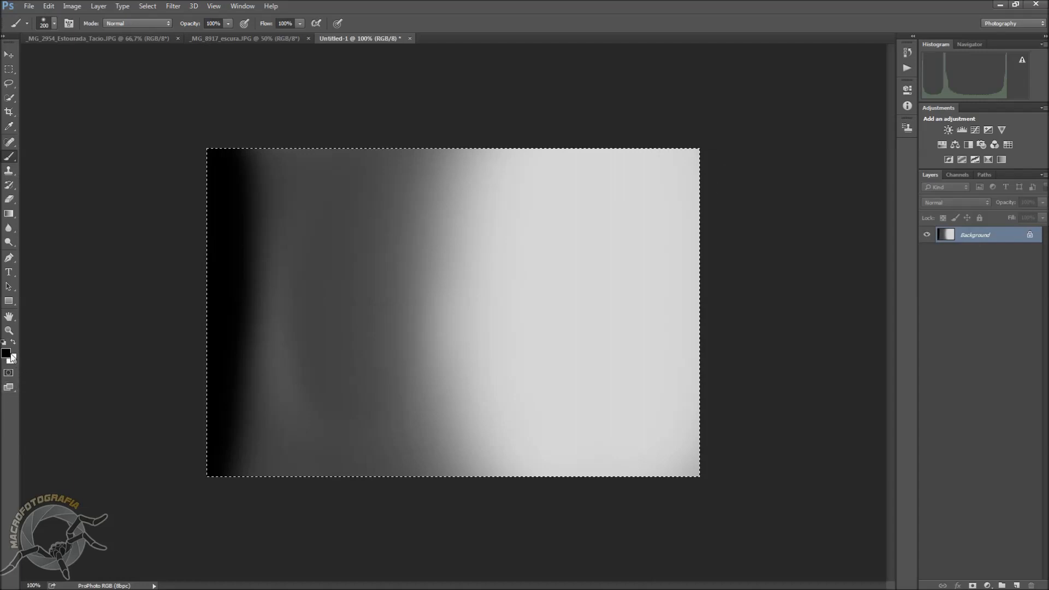
key(x)
drag(149, 132, 667, 118)
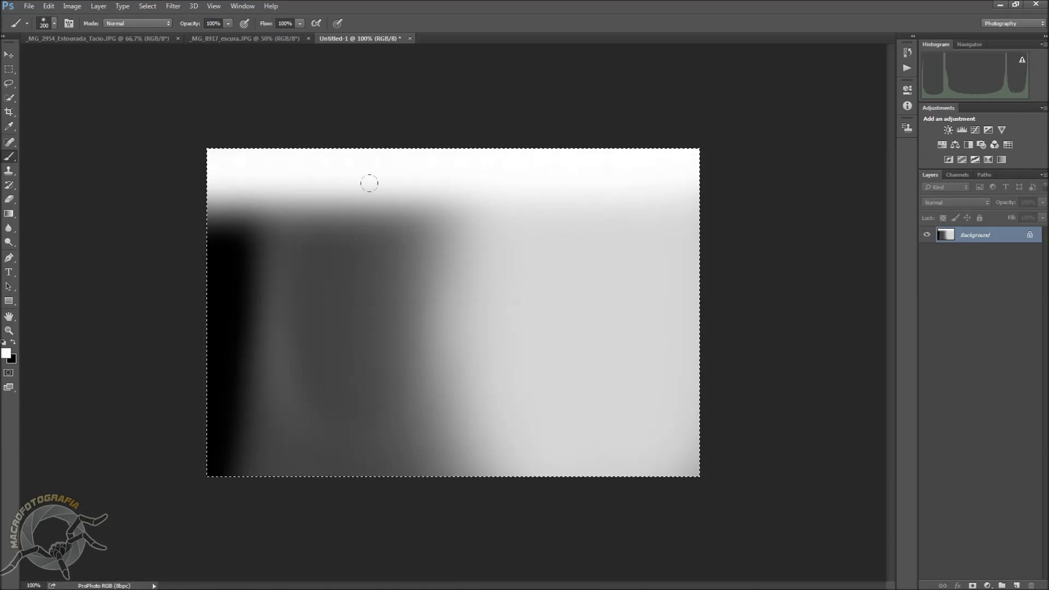
- Set the foreground color to medium gray #666666 and paint a vertical stripe down the middle of the canvas
click(6, 352)
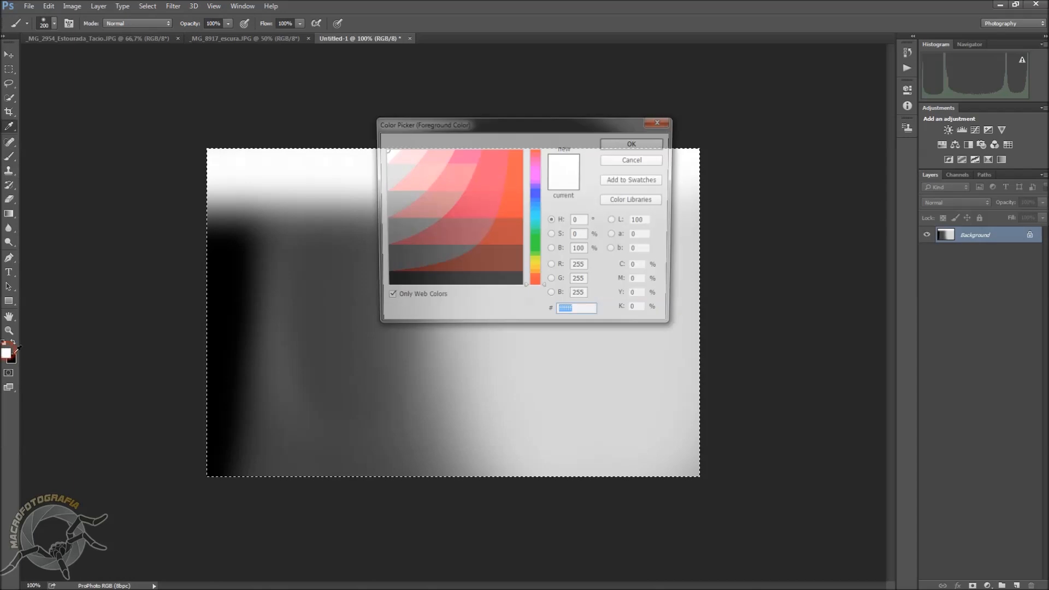
click(395, 225)
click(651, 143)
mouse_move(475, 152)
mouse_down()
mouse_move(437, 159)
mouse_move(461, 441)
mouse_up()
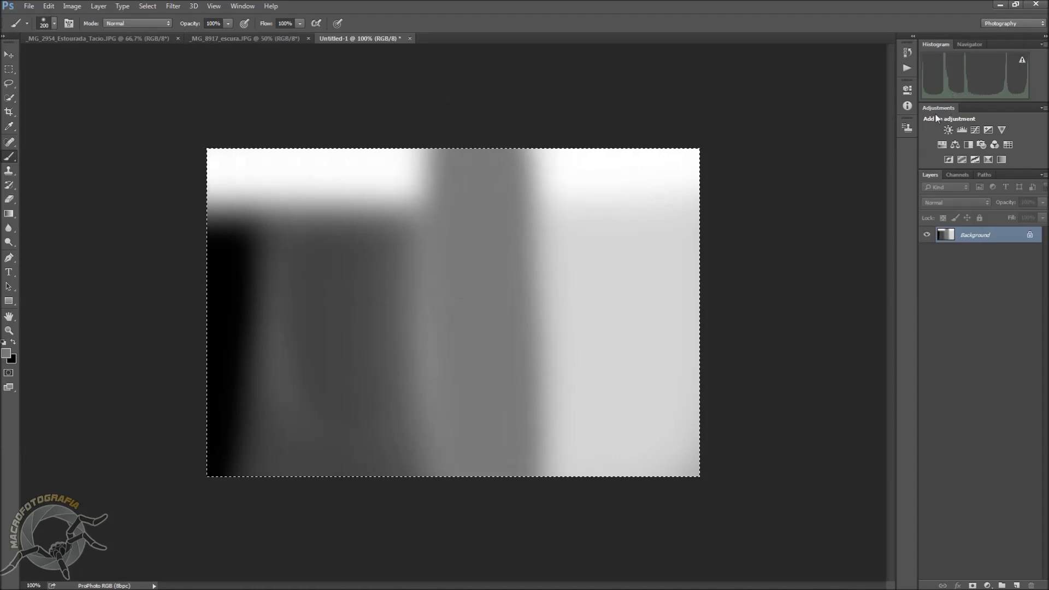
- Set the foreground color to a dark web-safe gray and paint a short vertical stripe over the light gray area beside the middle stripe
click(6, 353)
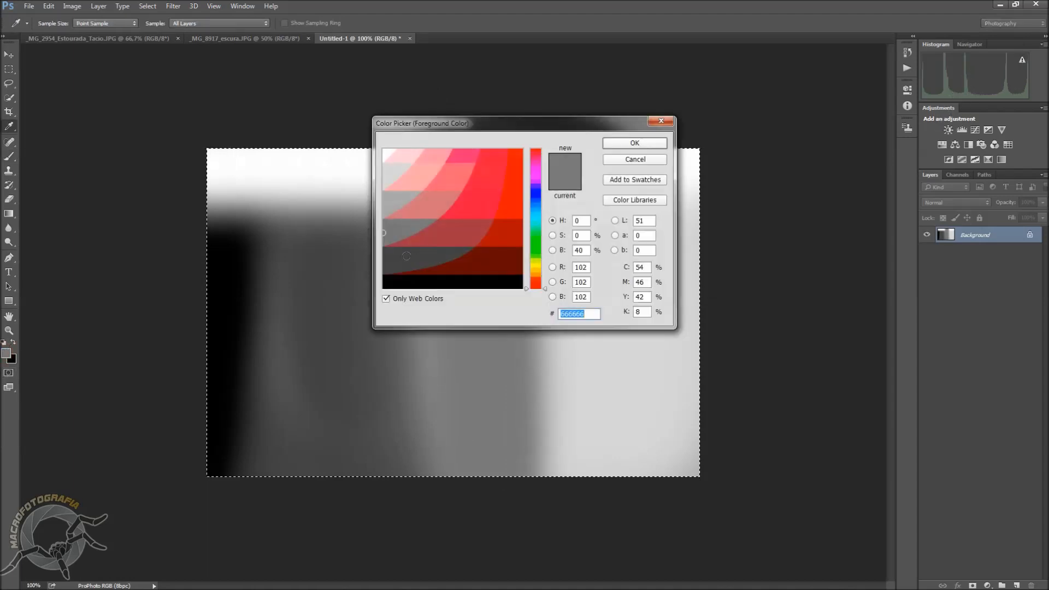
click(412, 257)
click(634, 143)
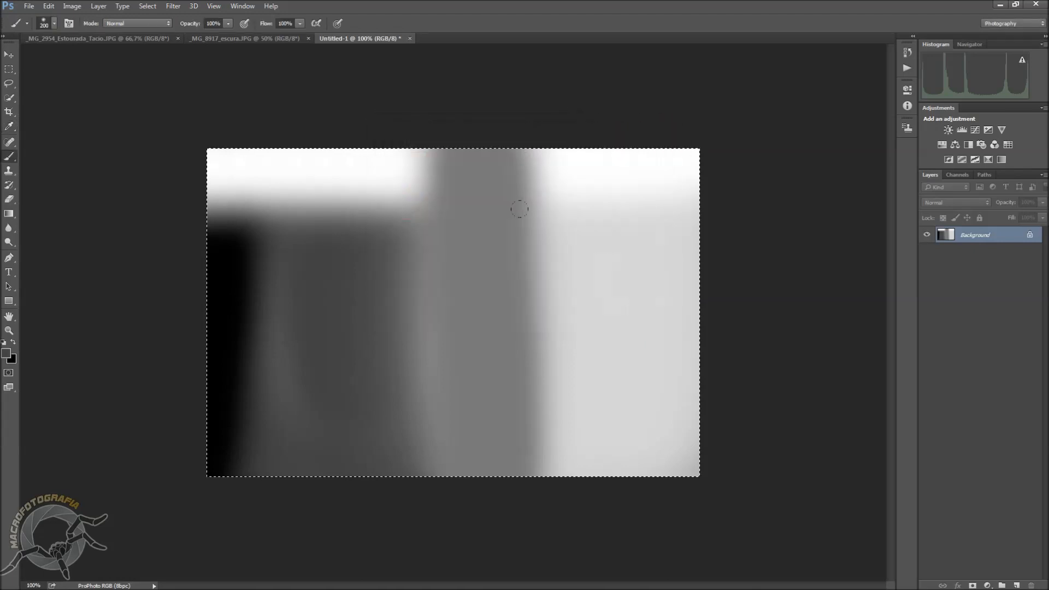
drag(572, 235, 573, 369)
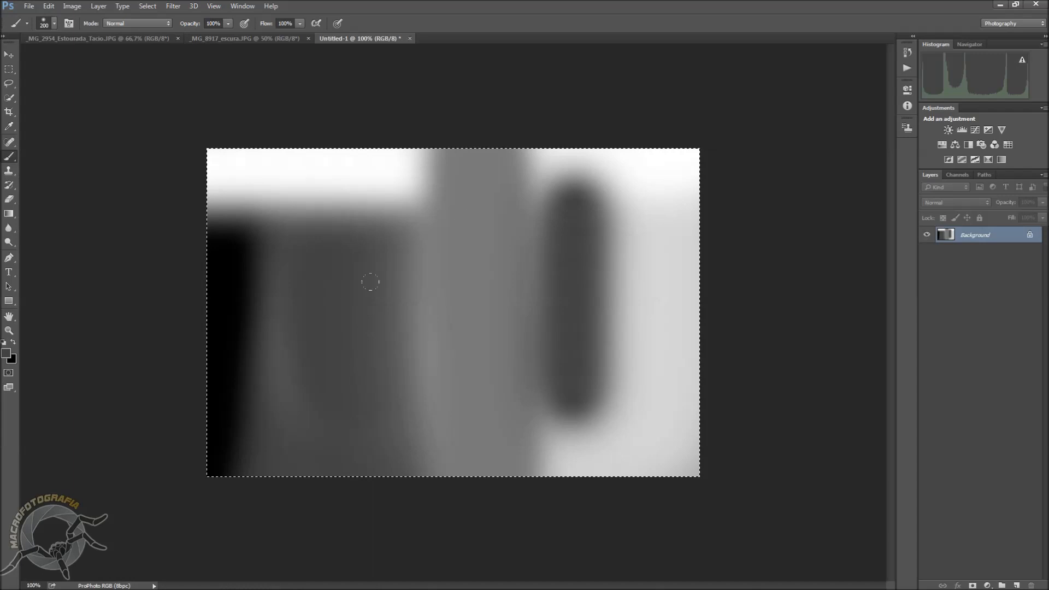
- Compare the painted canvas's histogram with those of the dark night cityscape and the overexposed greenhouse photo
click(246, 38)
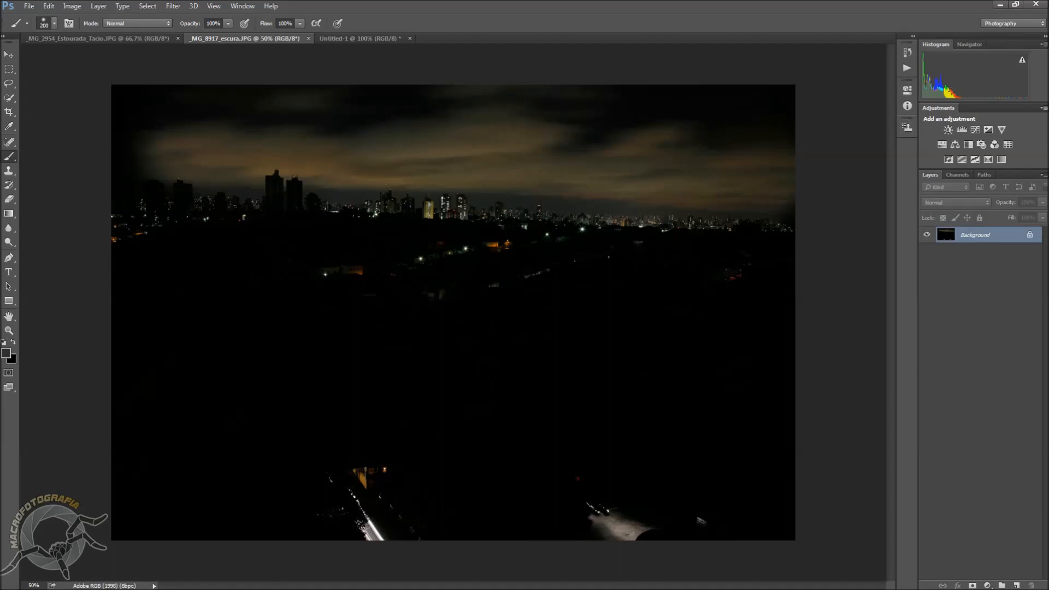
click(109, 38)
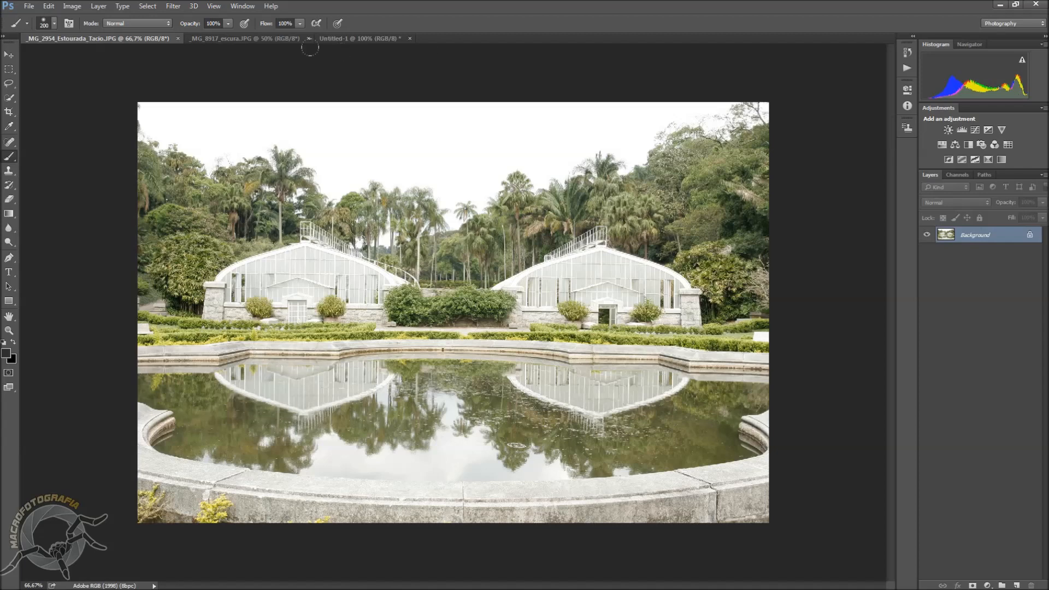
click(340, 39)
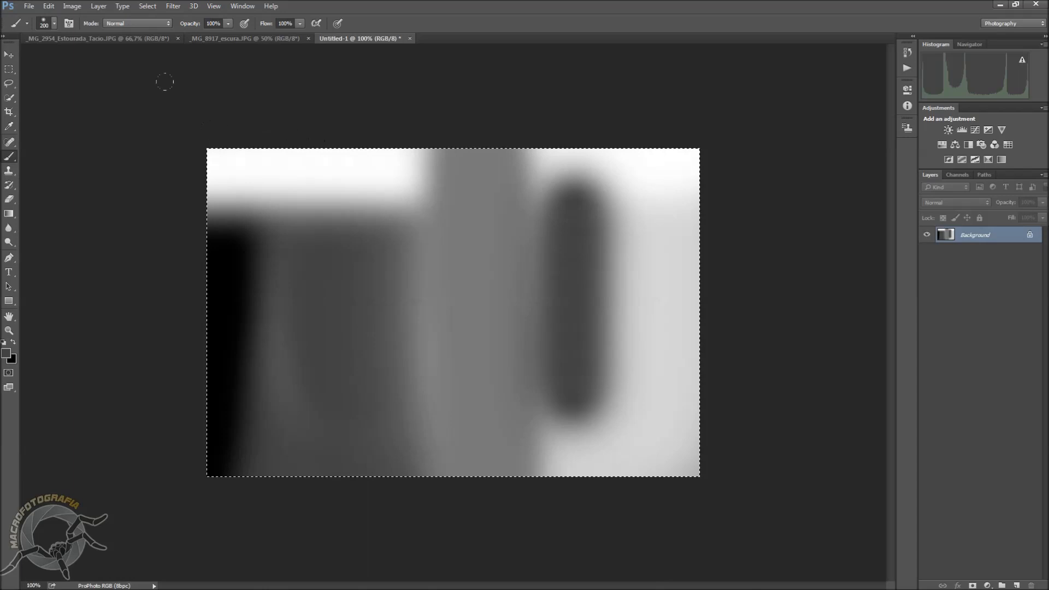
click(129, 39)
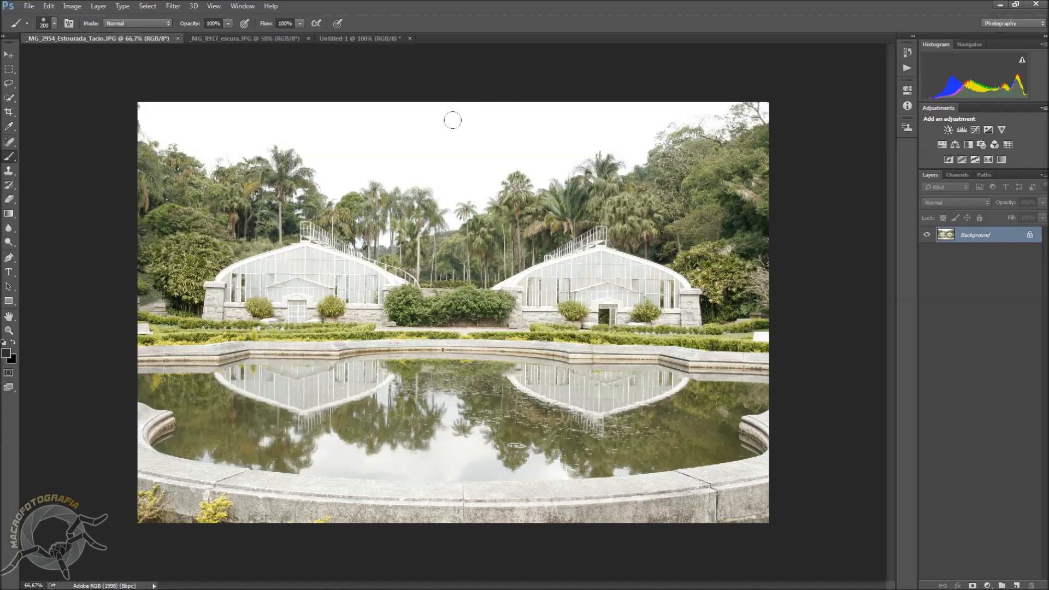
click(358, 38)
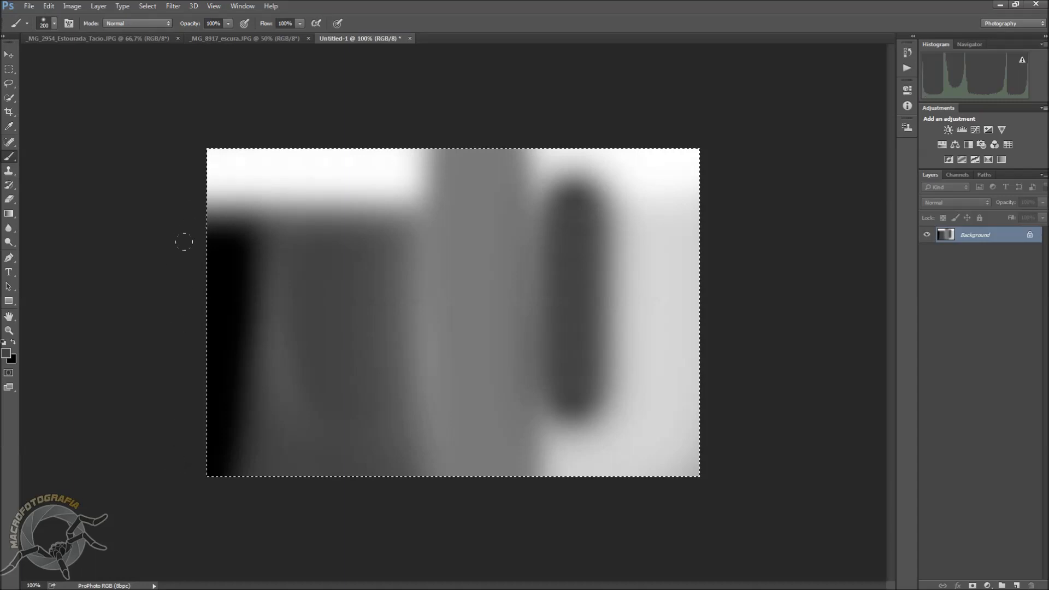
click(253, 38)
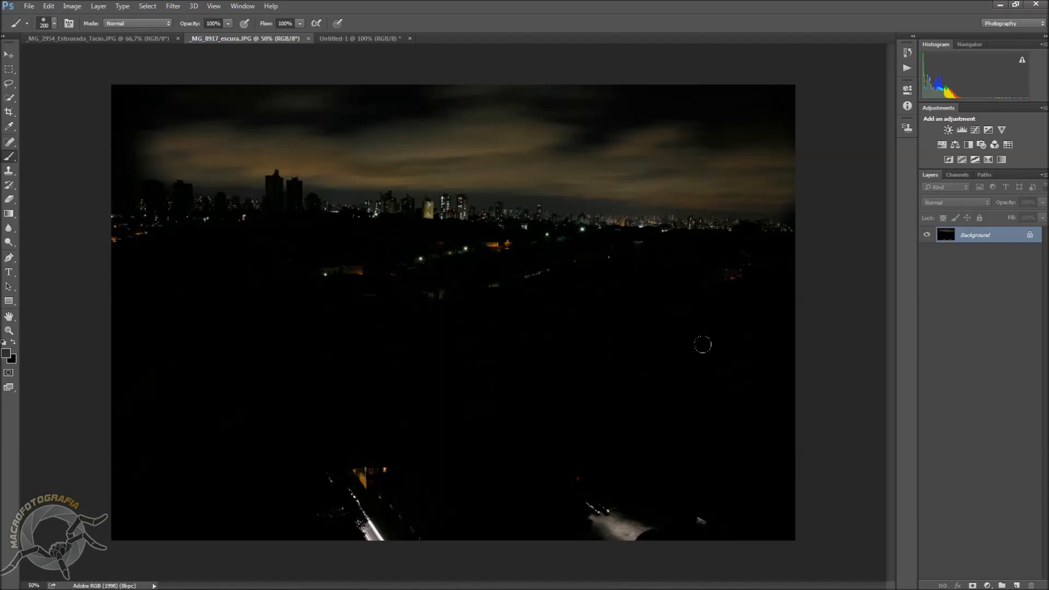
- Paint dark gray over the black stripe at the canvas's left edge and the white band along its top edge
click(381, 40)
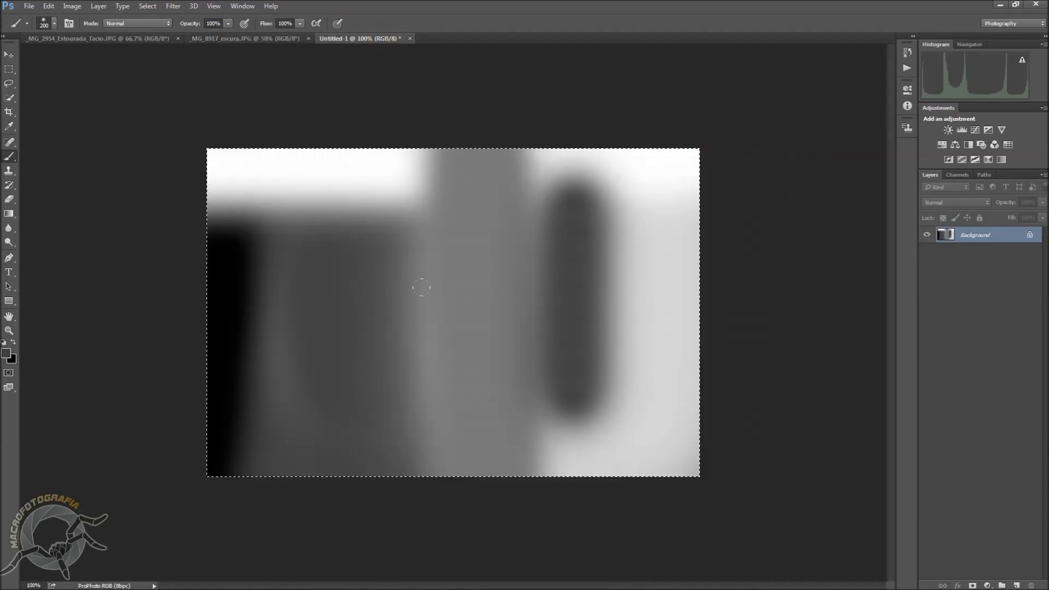
drag(235, 234, 228, 464)
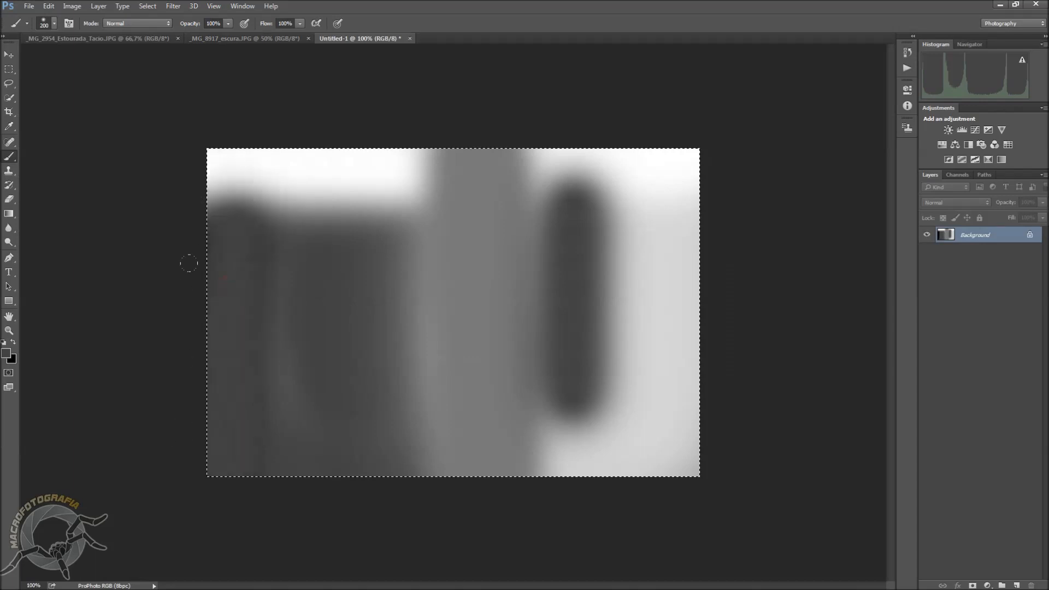
mouse_move(198, 200)
mouse_down()
mouse_move(228, 185)
mouse_move(207, 138)
mouse_move(420, 137)
mouse_move(341, 171)
mouse_move(238, 188)
mouse_move(588, 136)
mouse_move(658, 161)
mouse_up()
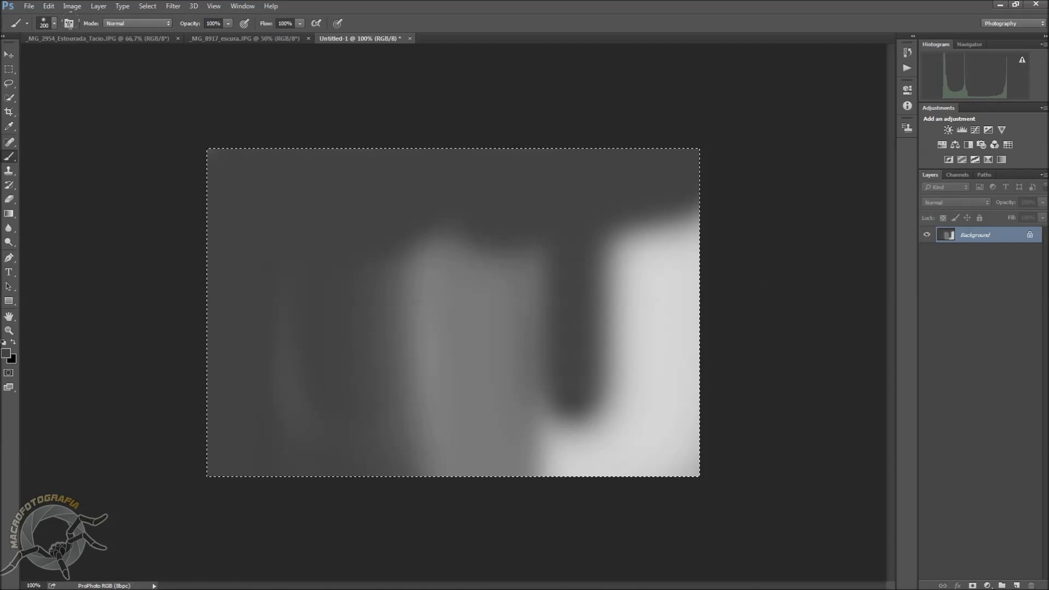
- Review the histograms of the greenhouse photo and the night cityscape against the canvas without pure black or white
click(108, 39)
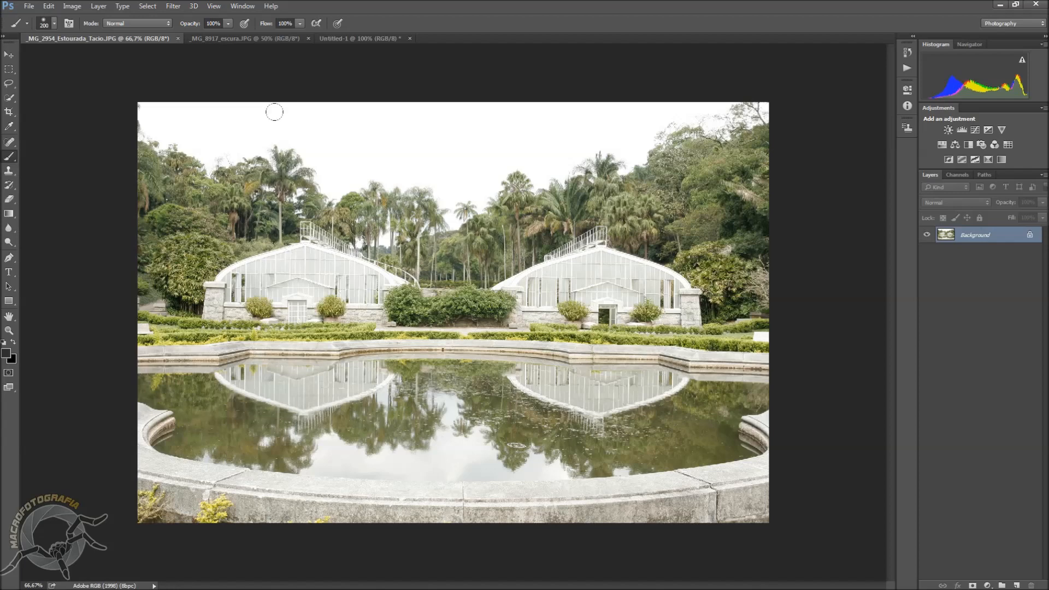
click(267, 37)
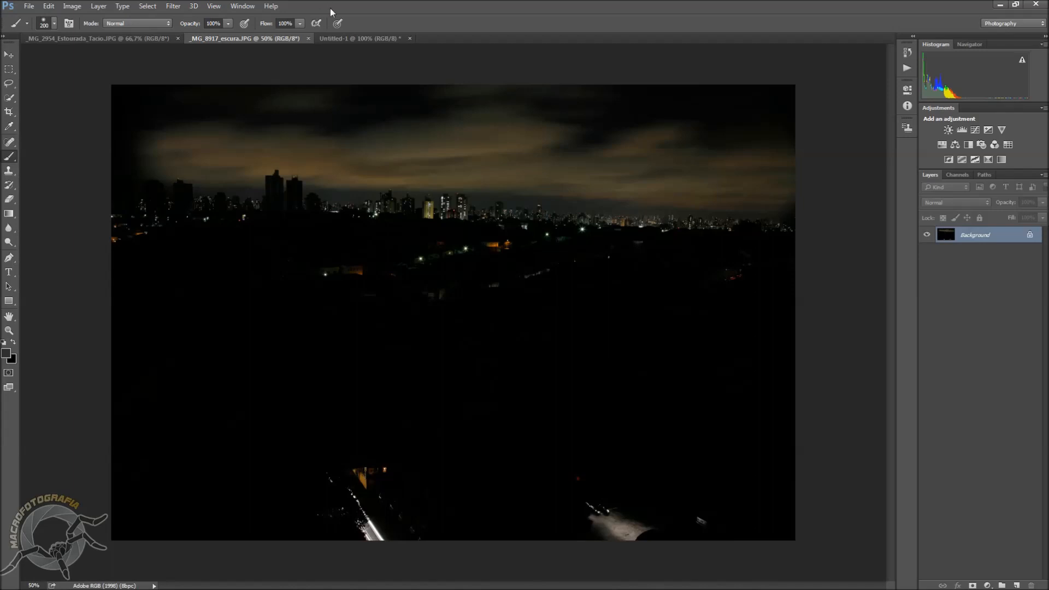
click(353, 40)
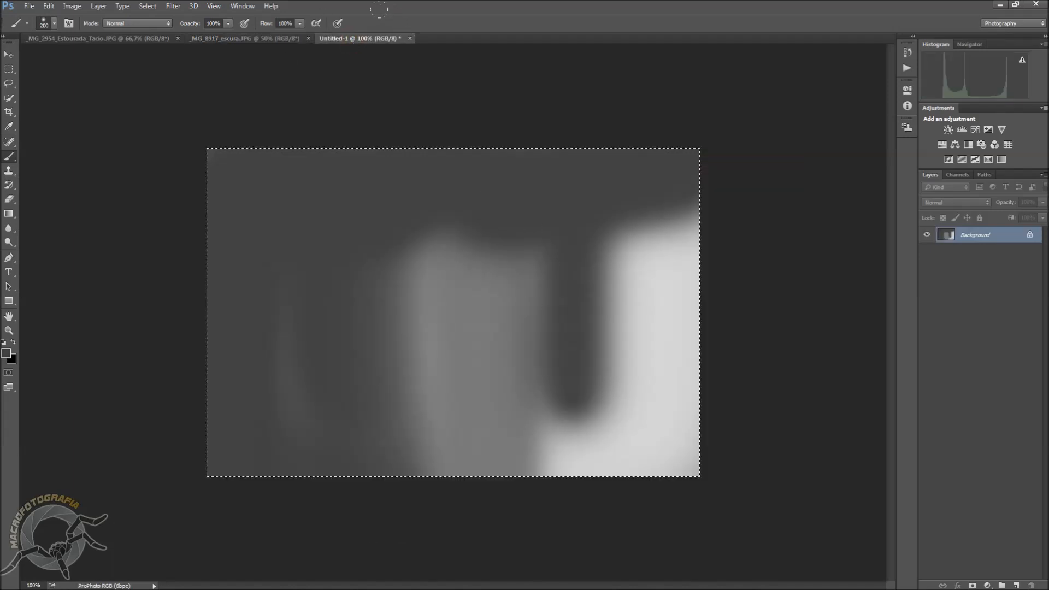
- Close the painted canvas without saving it, along with the night cityscape and greenhouse photos
click(410, 38)
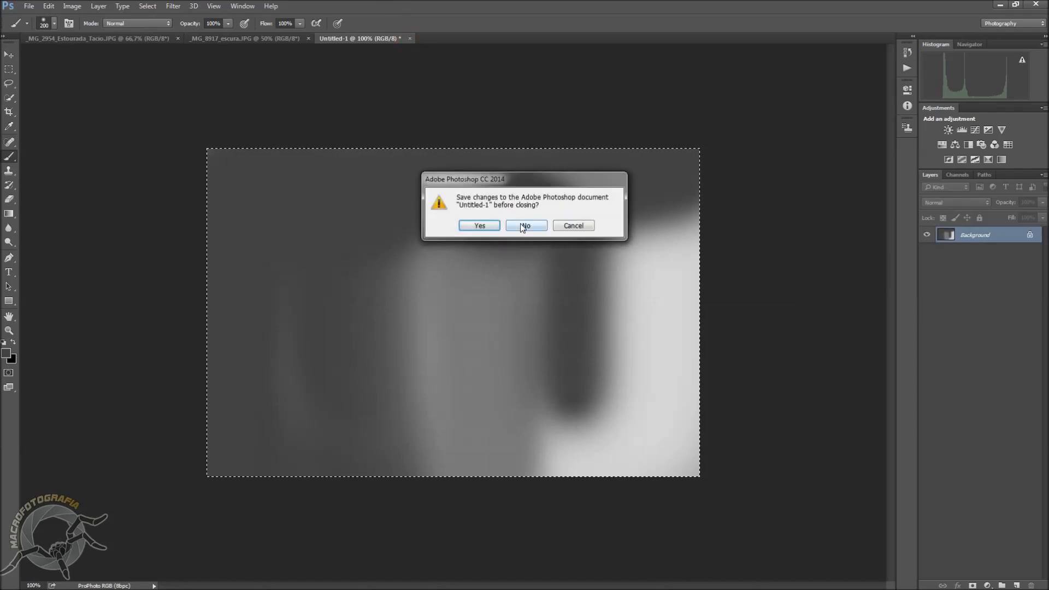
click(523, 226)
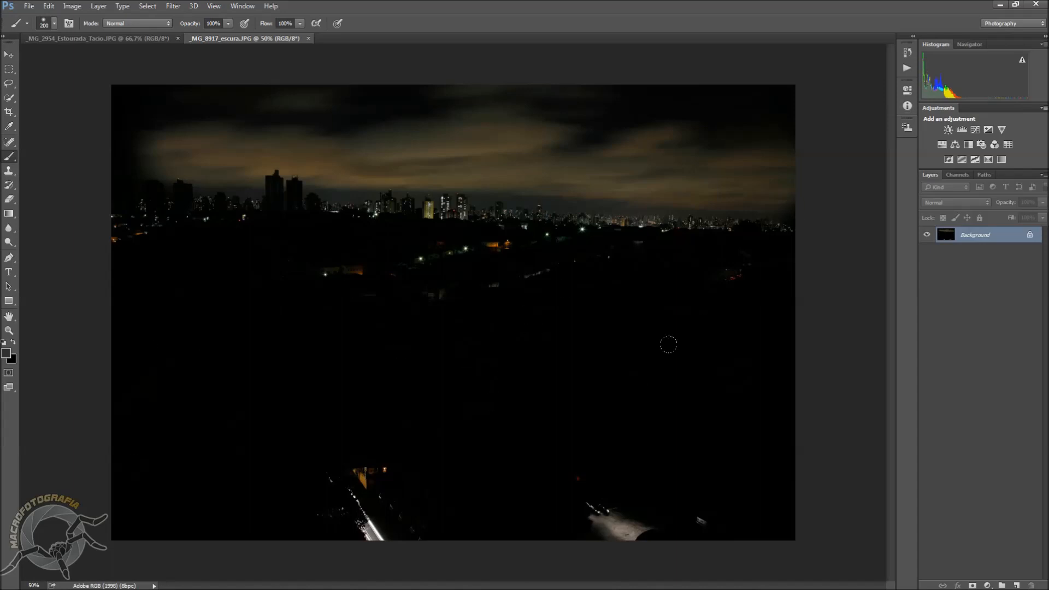
click(308, 38)
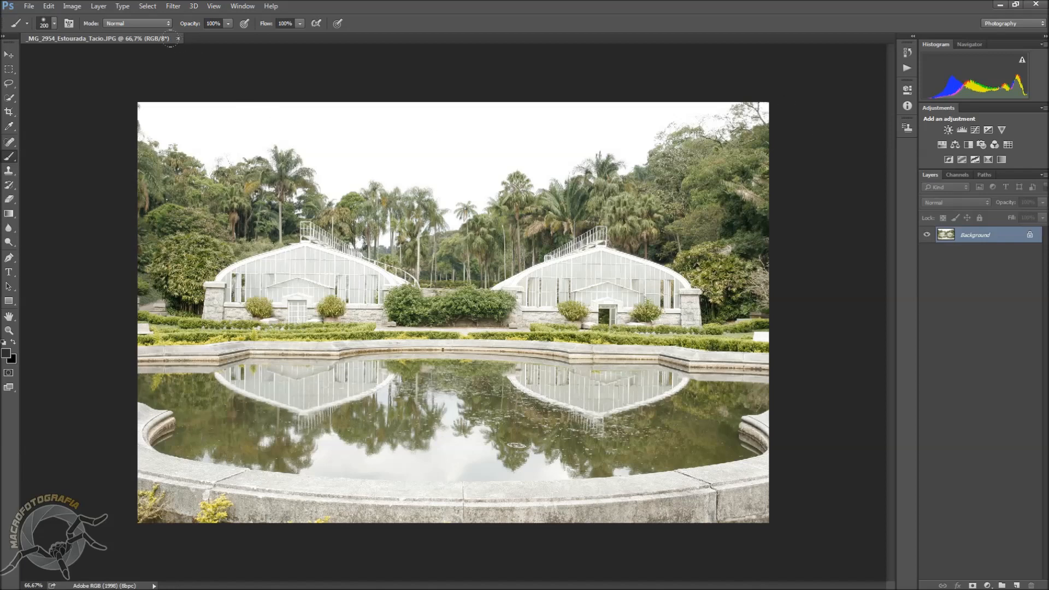
click(177, 39)
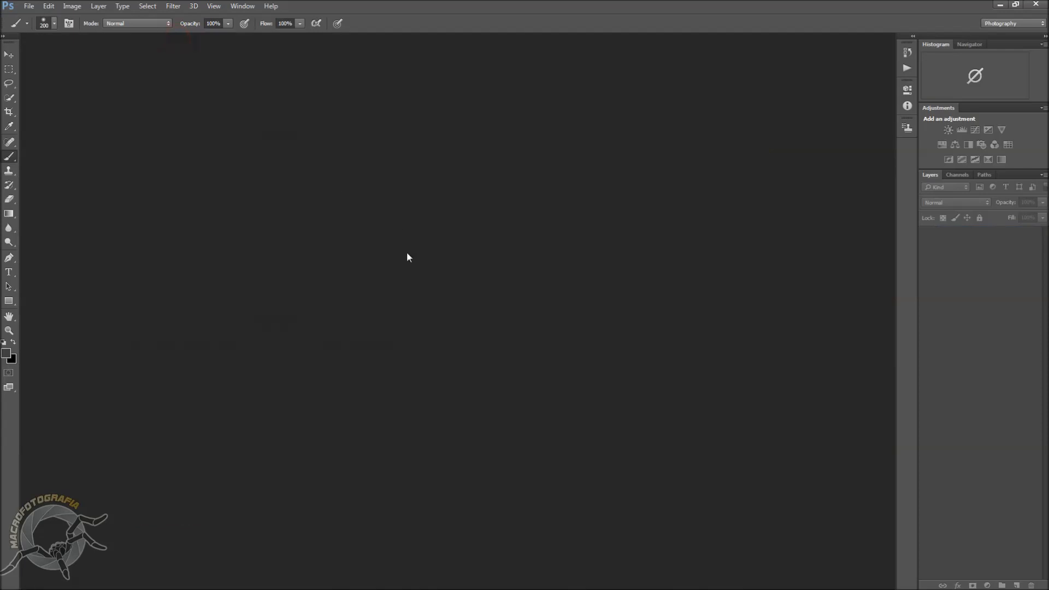